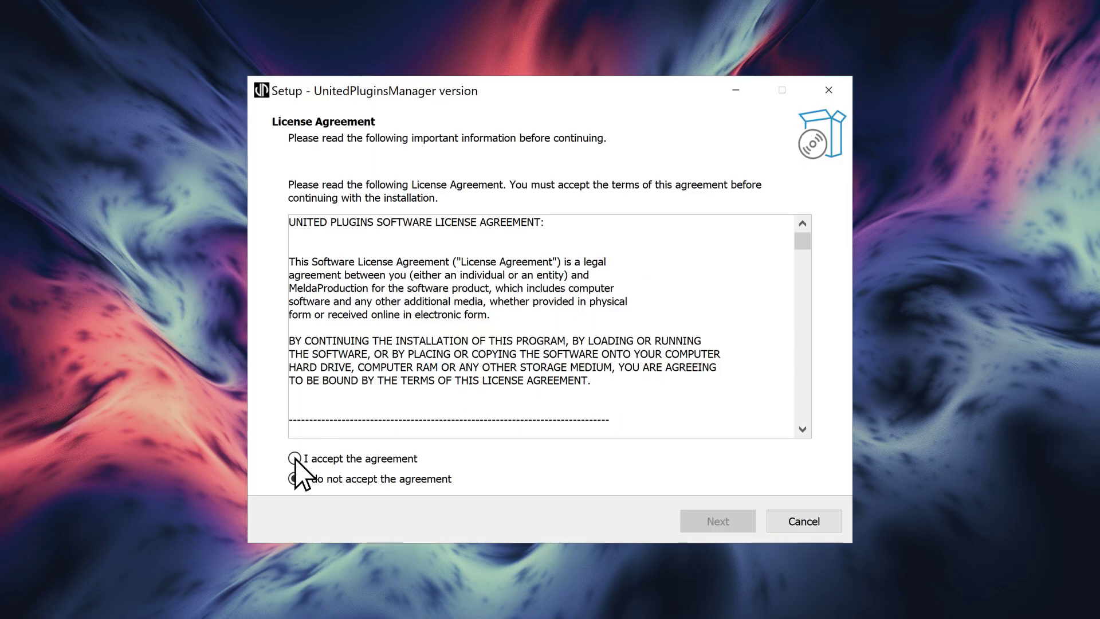
Step: Accept the licence agreement and finish the setup wizard to launch the manager
click(300, 464)
click(719, 521)
click(718, 521)
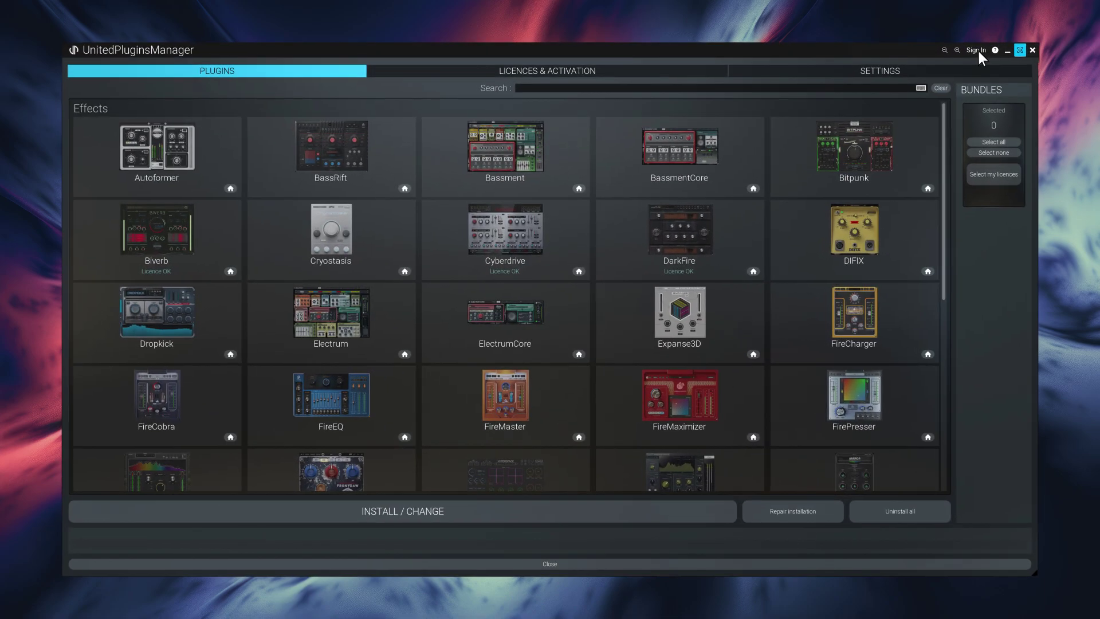
Step: Log in to the United Plugins account, confirming the login and licence information dialogs
click(977, 49)
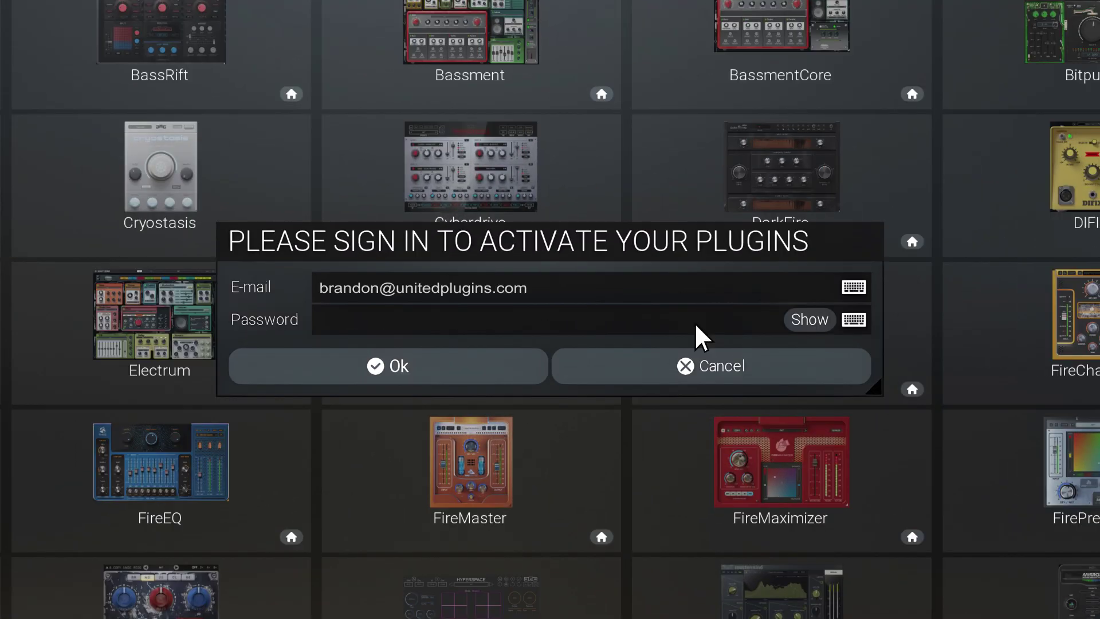
text(*********)
click(468, 368)
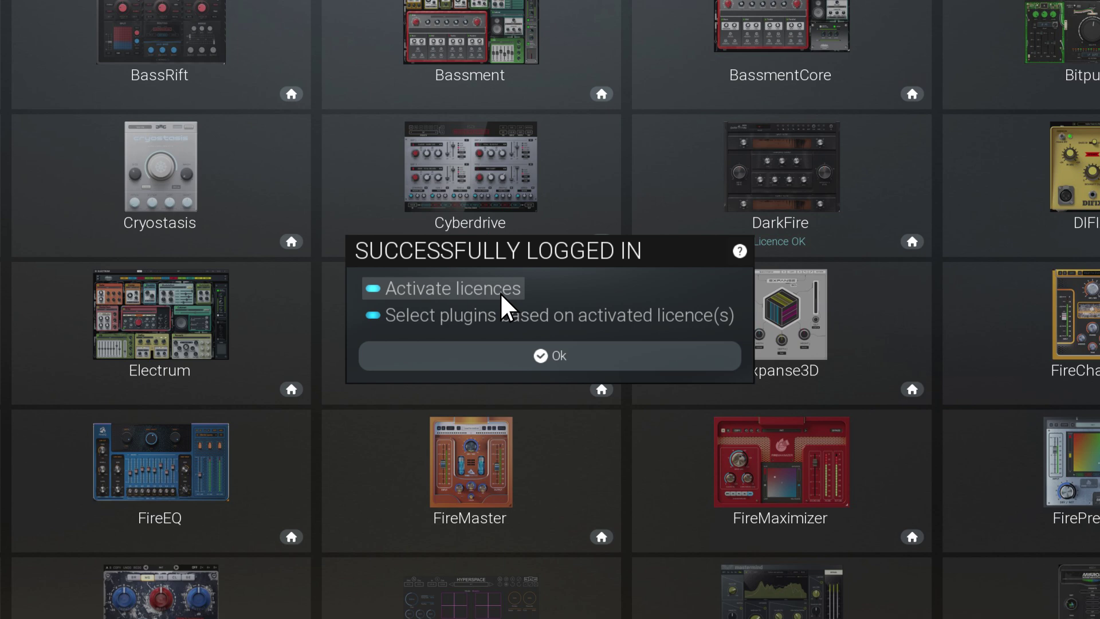
click(498, 353)
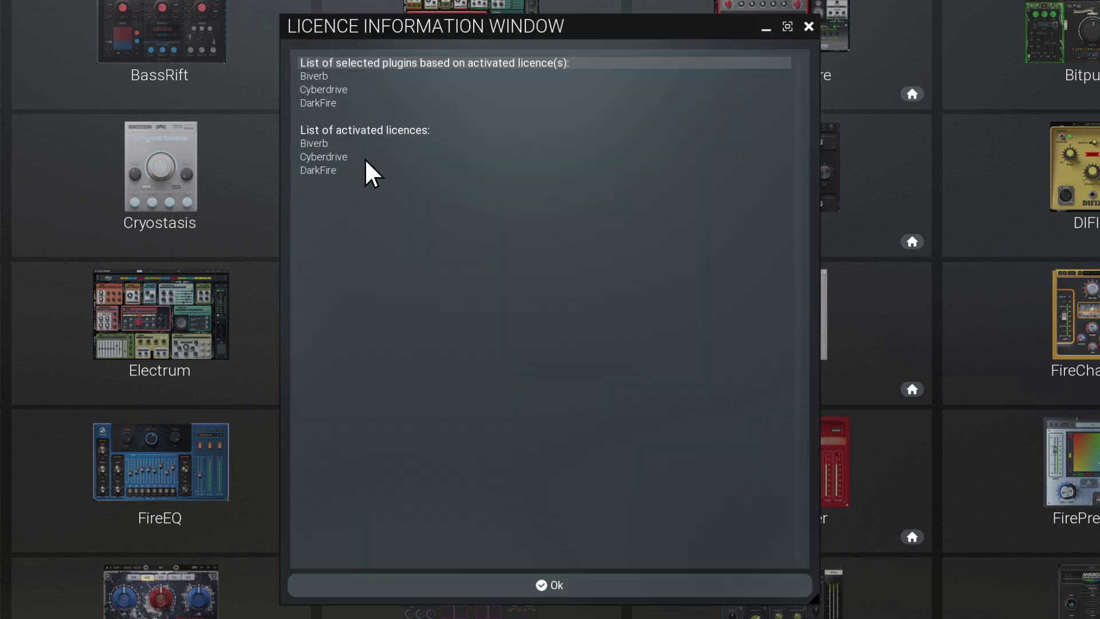
click(550, 585)
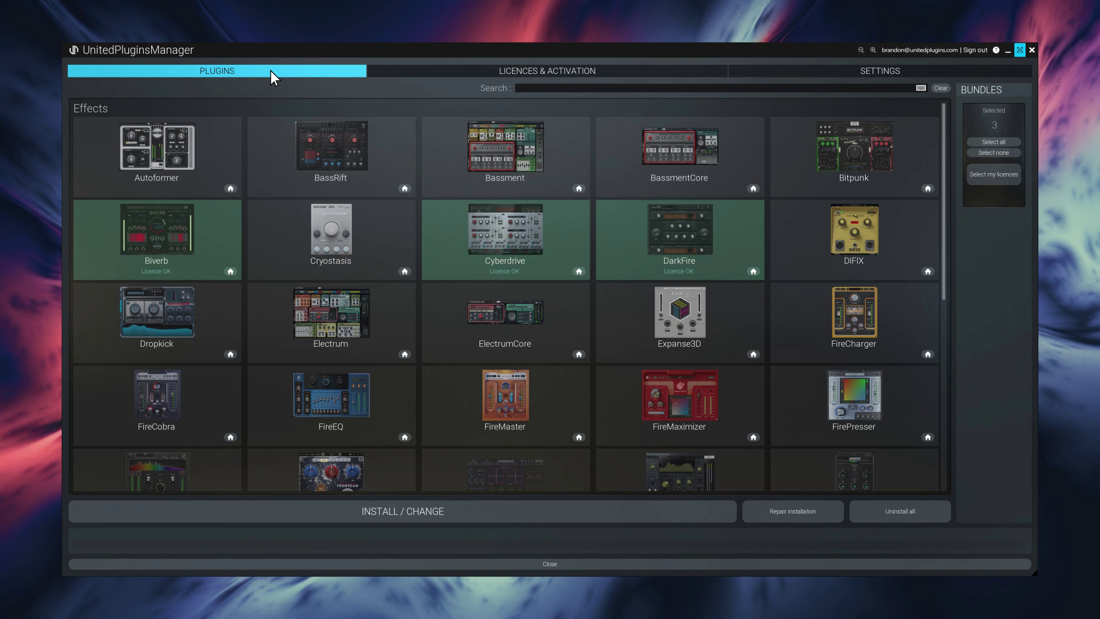
click(618, 71)
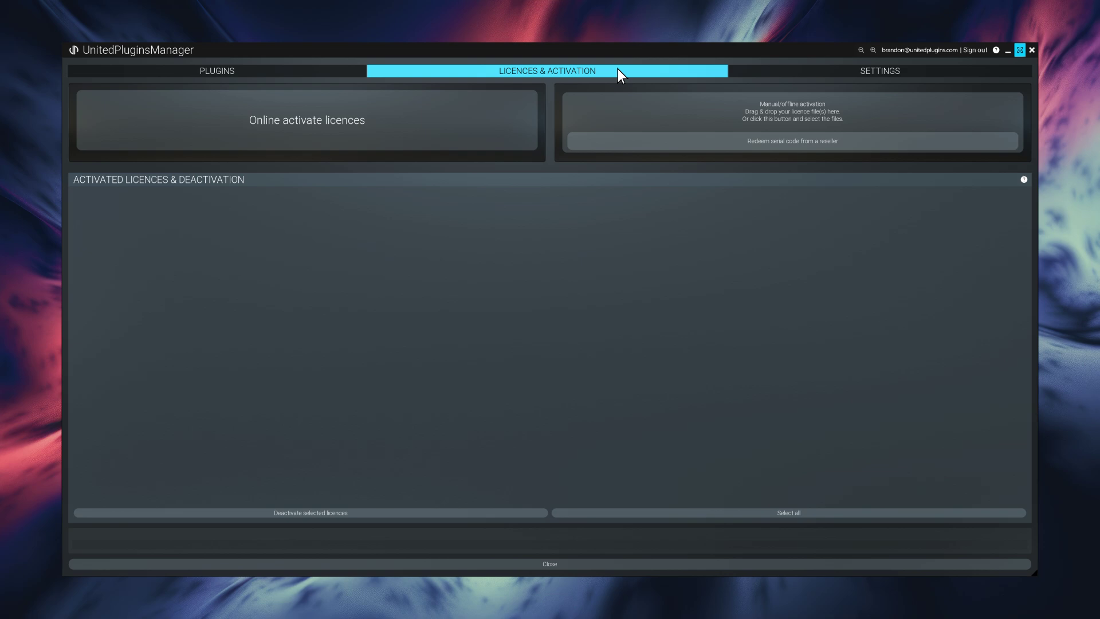
click(924, 72)
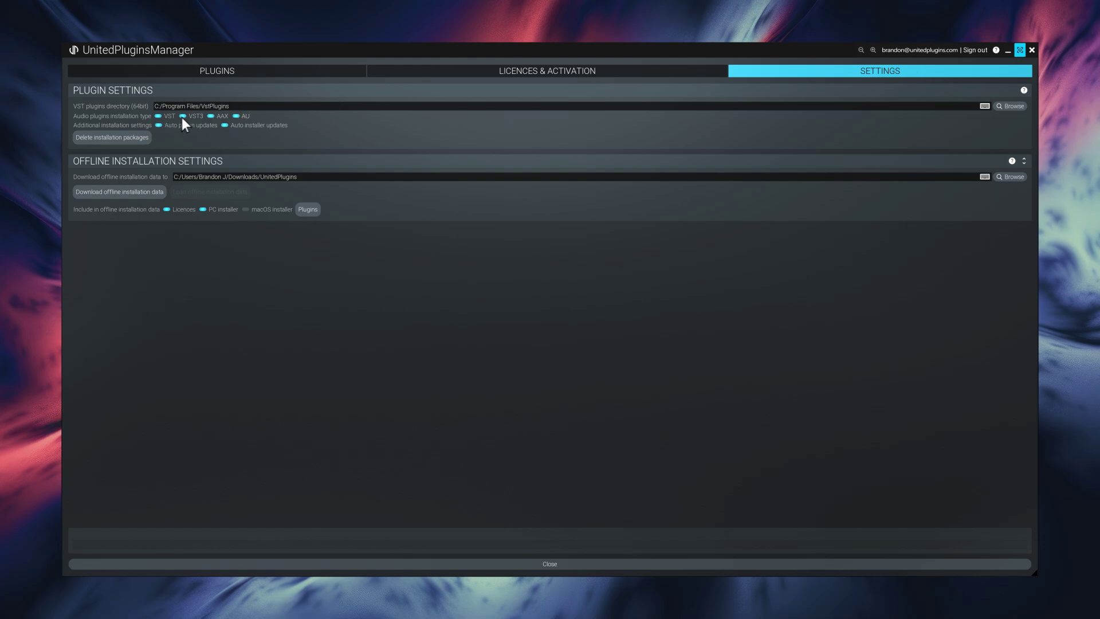
click(247, 71)
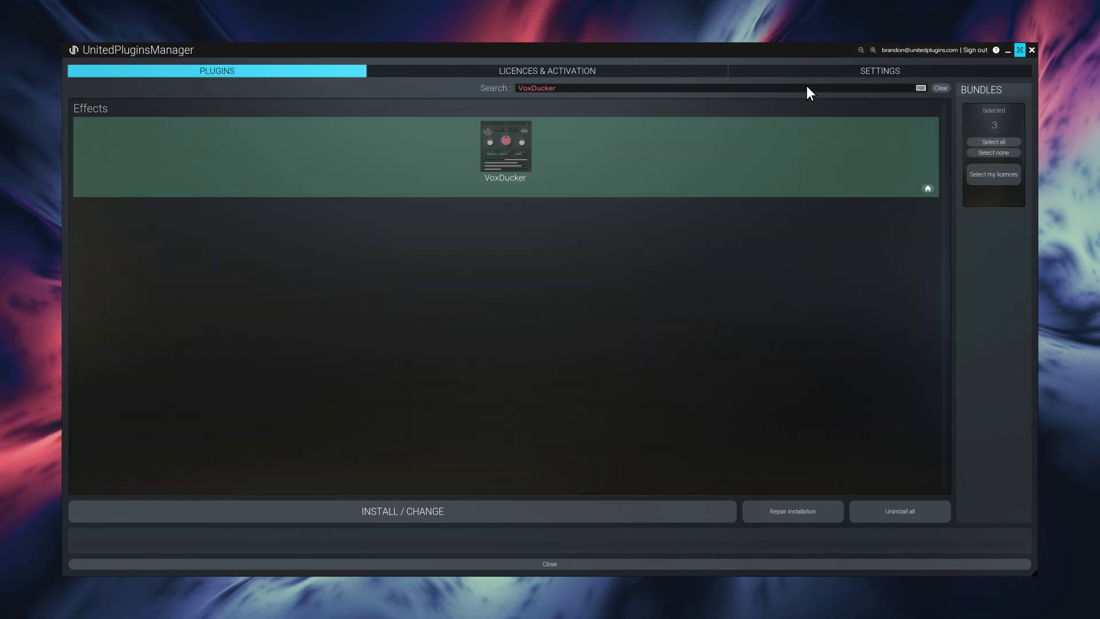
Step: Clear the VoxDucker search and select all 44 plugins for installation
click(942, 88)
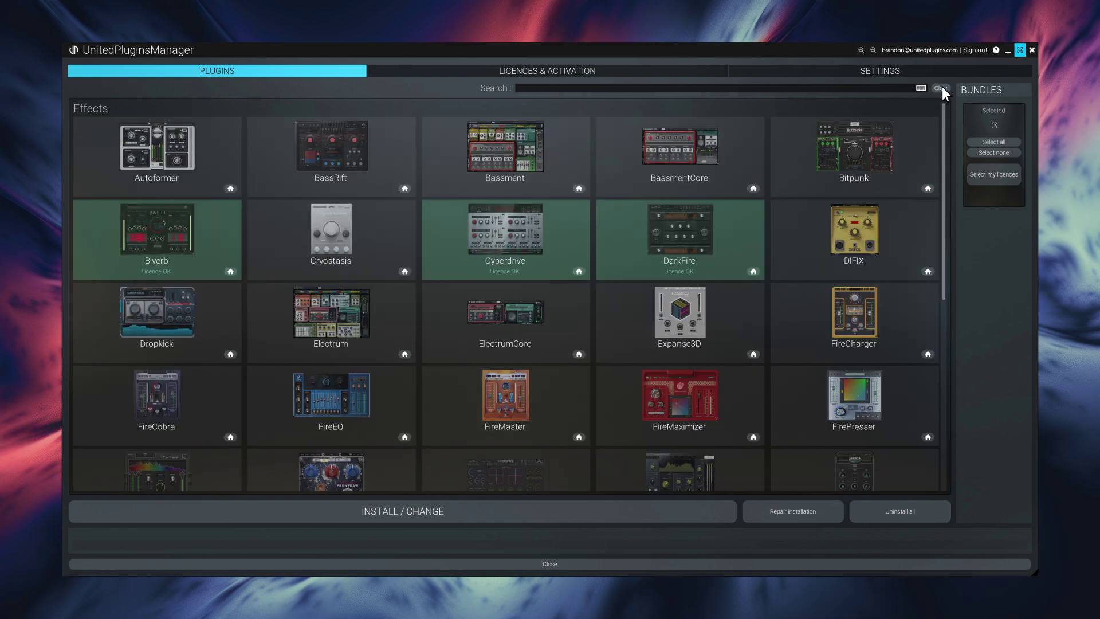
click(1013, 143)
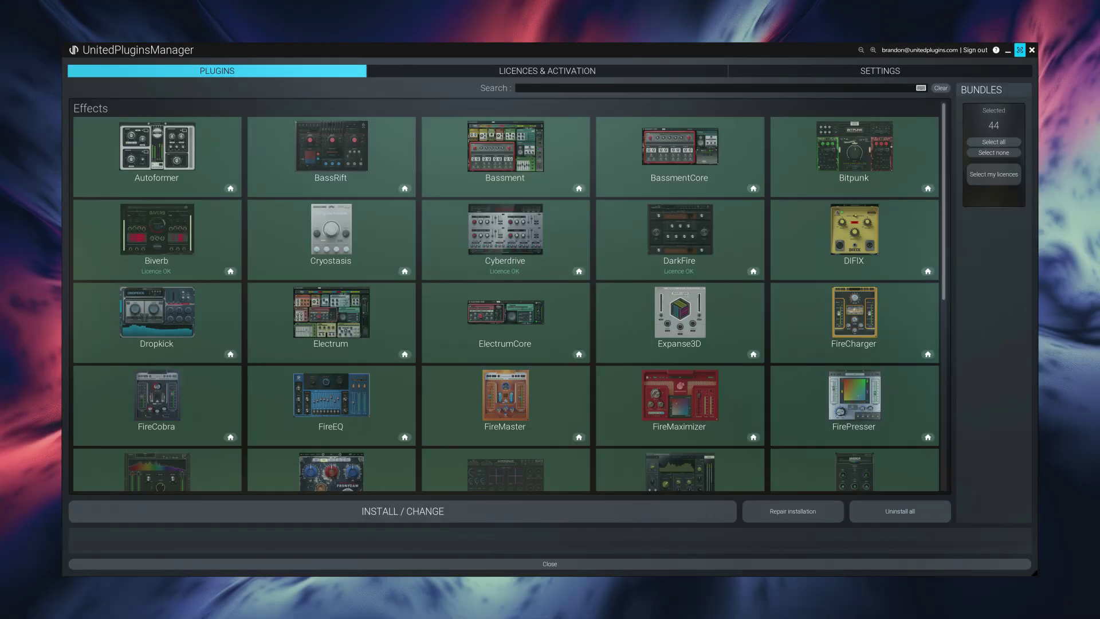
Step: Close the three other open program windows from Task View
key(super+Tab)
click(349, 283)
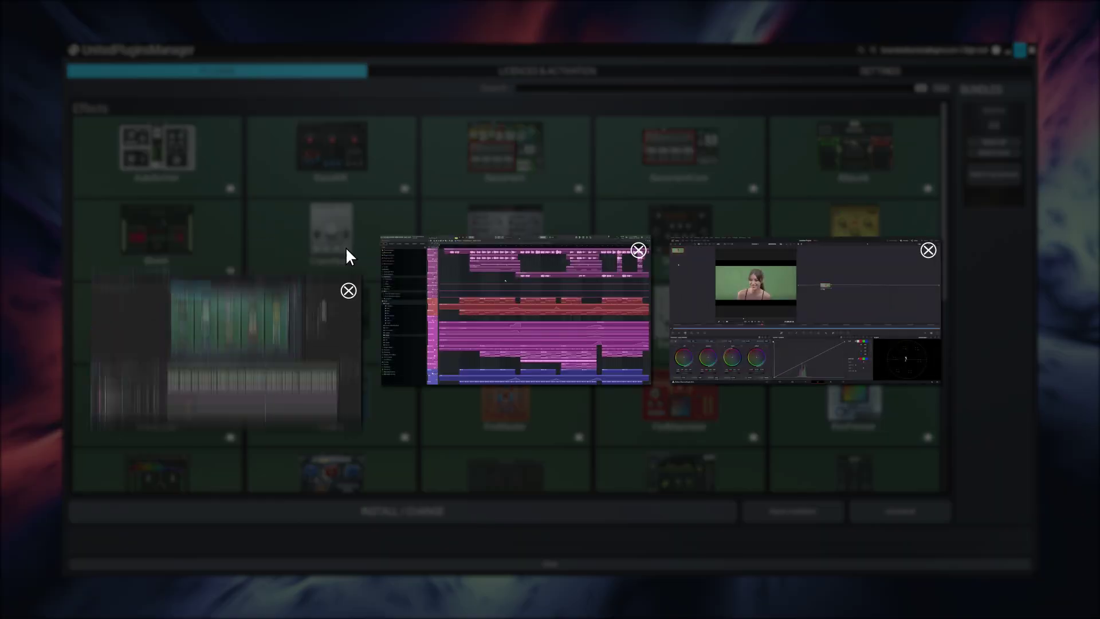
click(637, 250)
click(927, 250)
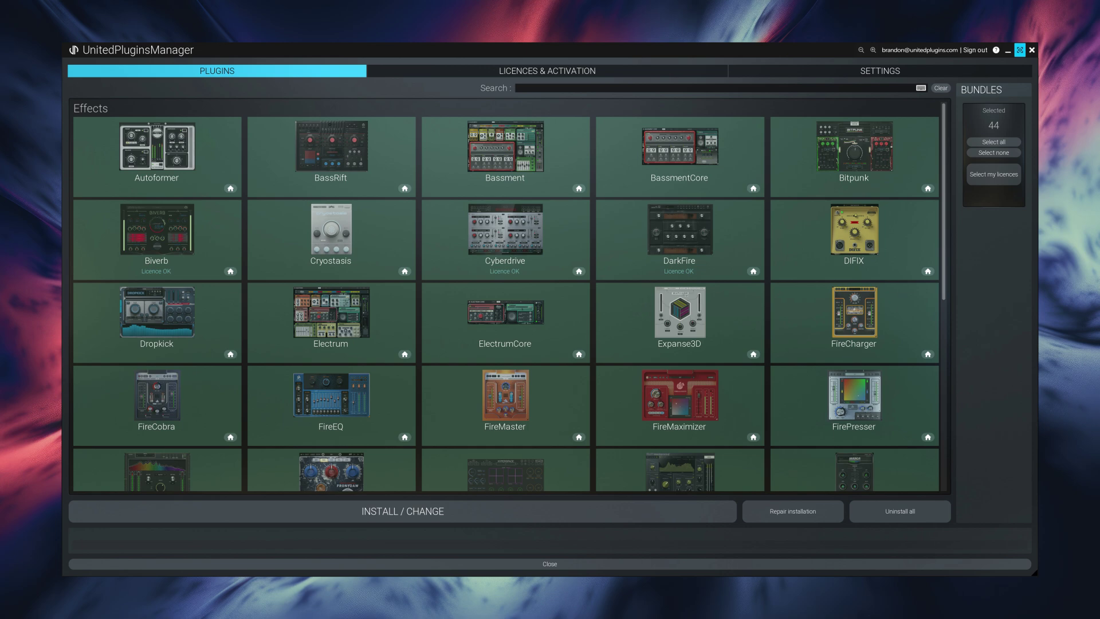
Step: Visit Settings and return to the plugins list, now showing three selected plugins
click(917, 69)
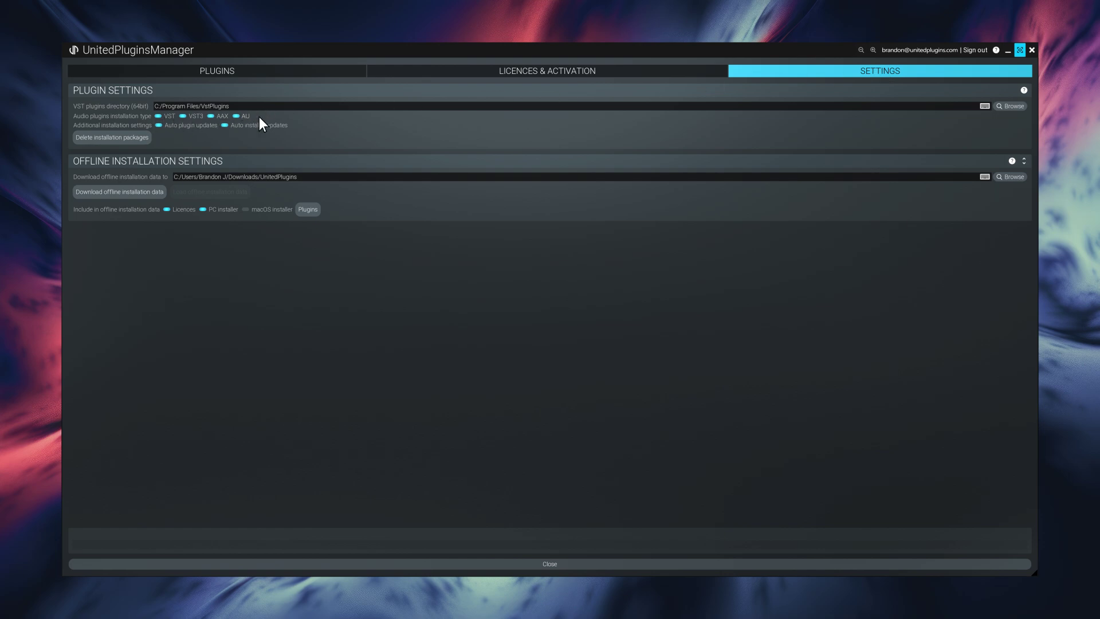
click(255, 73)
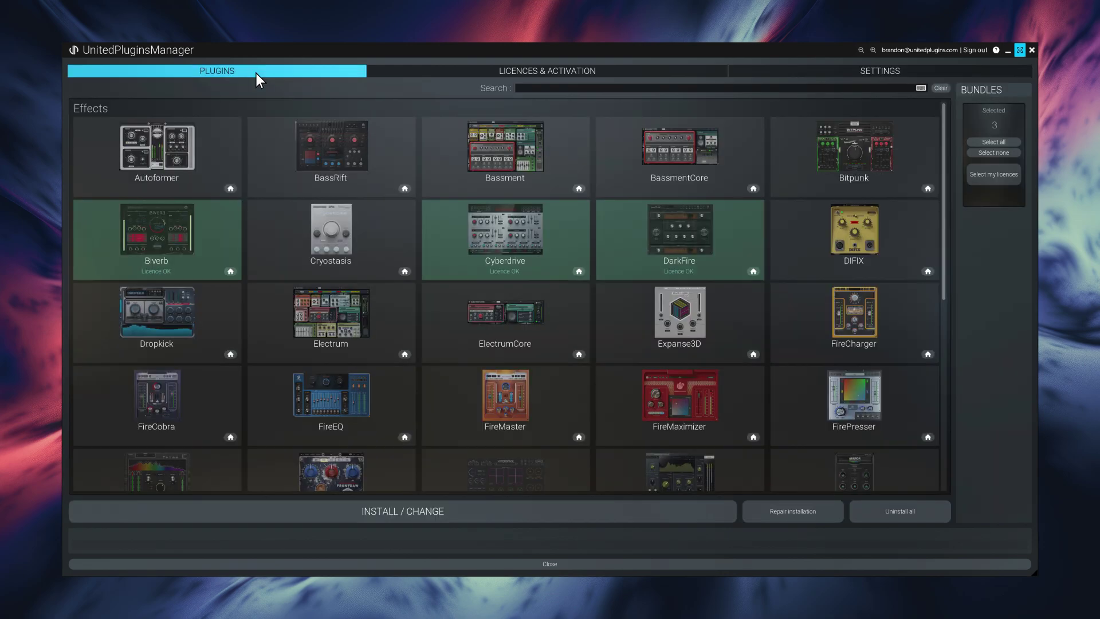
Step: Install the selected plugins, then repair the installation
click(360, 511)
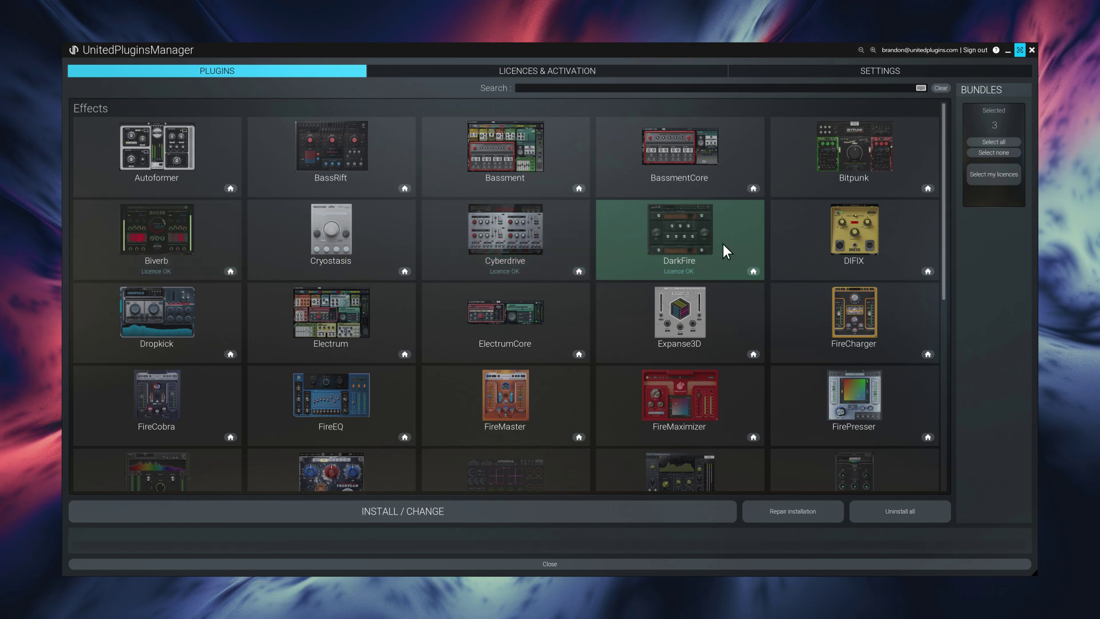
click(823, 514)
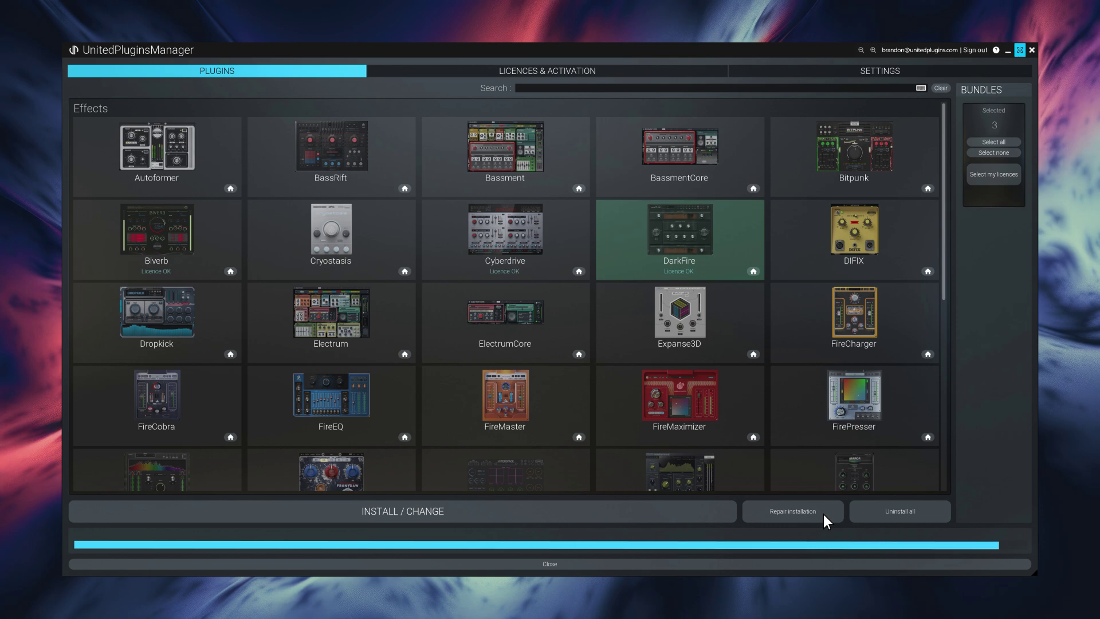
click(618, 71)
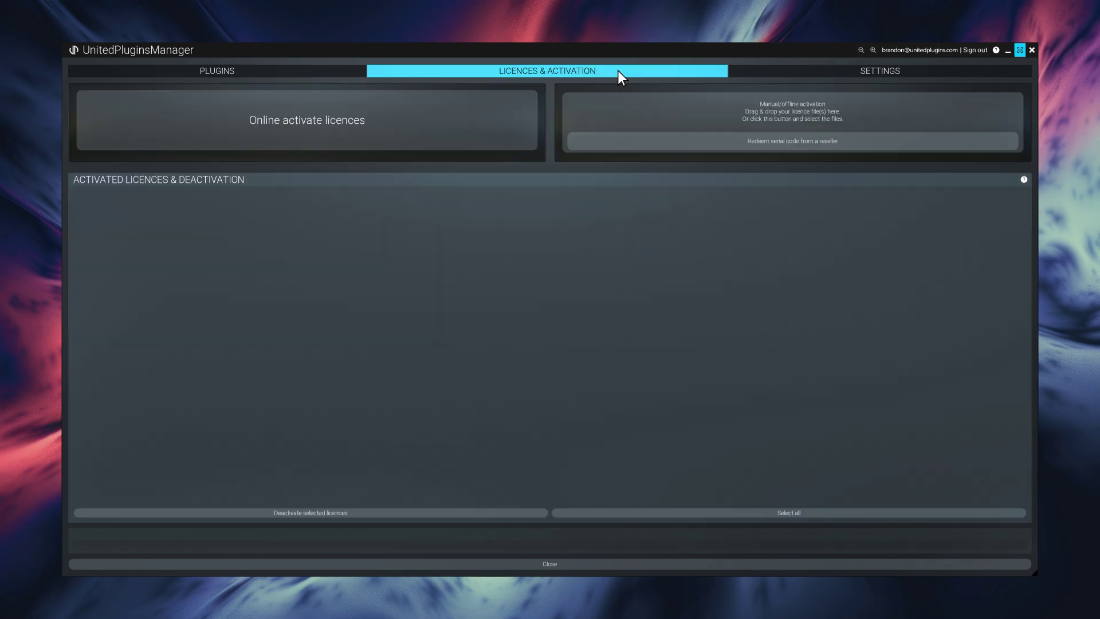
Step: Activate the Biverb, Cyberdrive and DarkFire licences online and dismiss the confirmation
click(379, 129)
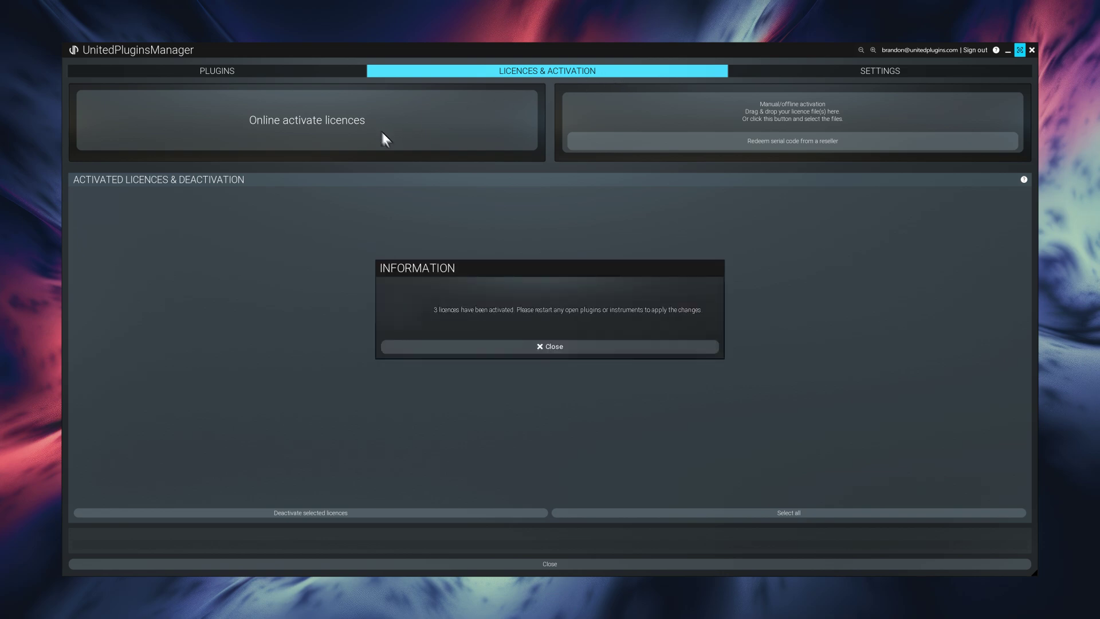
click(578, 346)
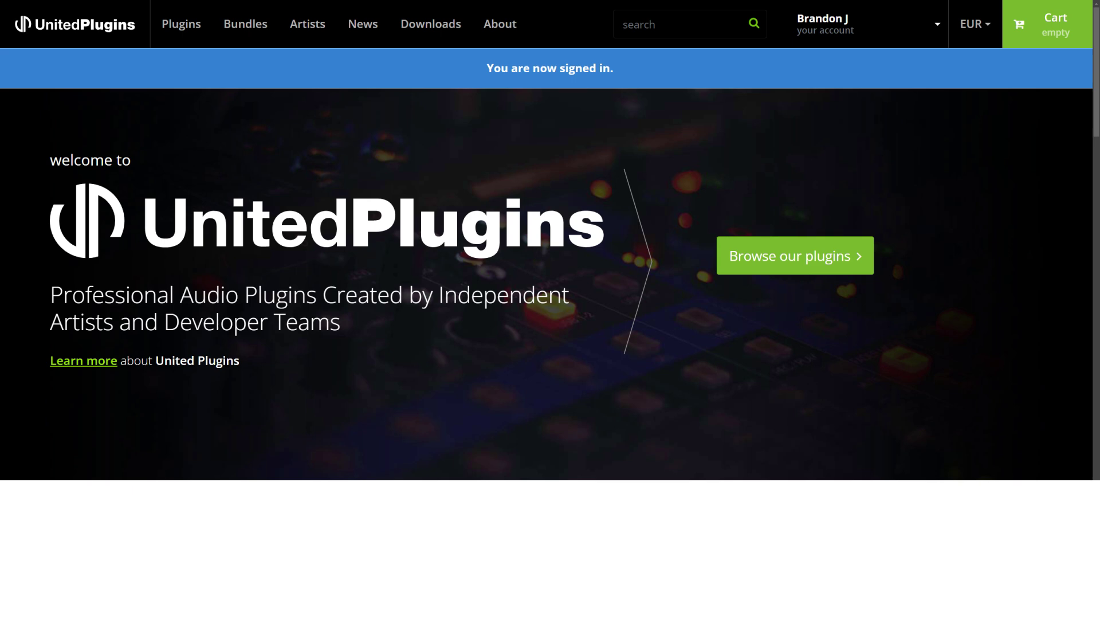
Step: Go to the My licences page from the website's account menu
click(856, 24)
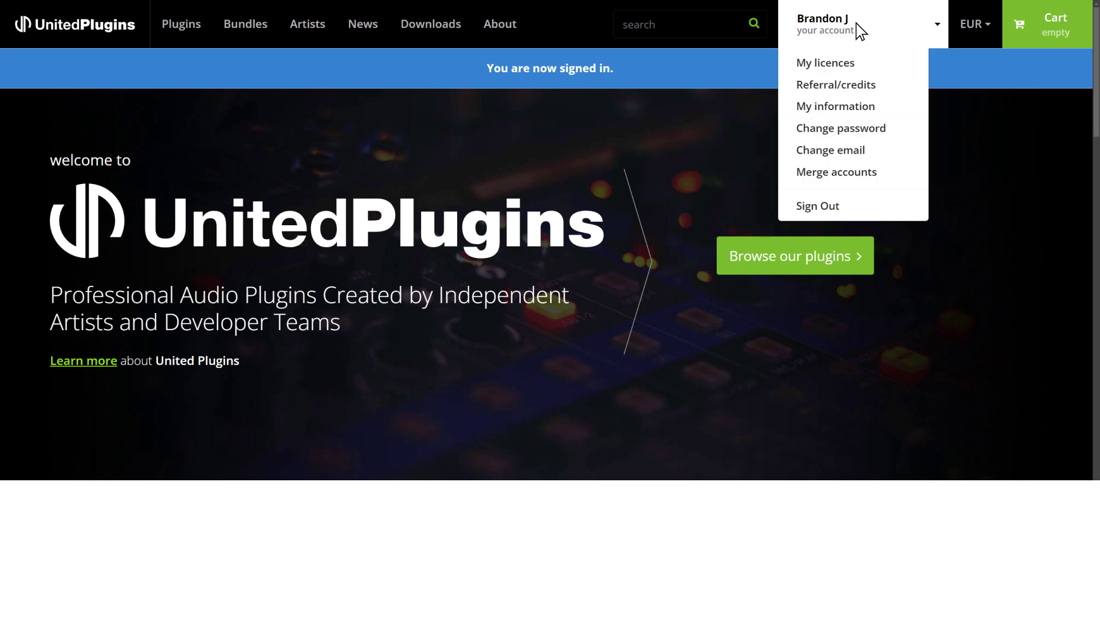
click(866, 62)
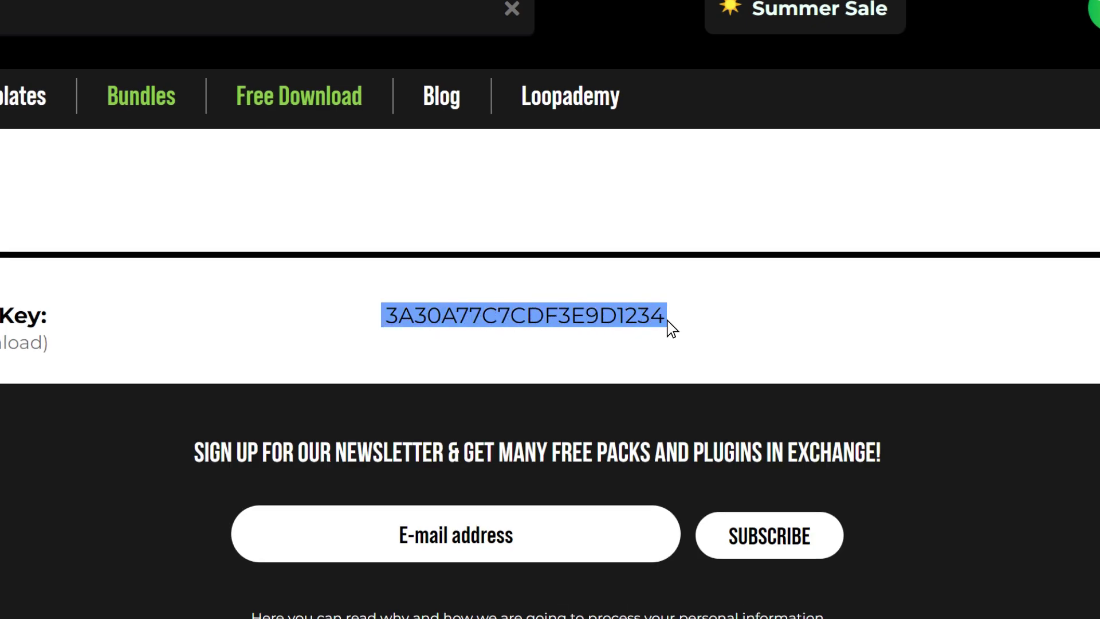
Step: Paste and redeem the reseller serial code, confirm it, then view Settings
key(ctrl+v)
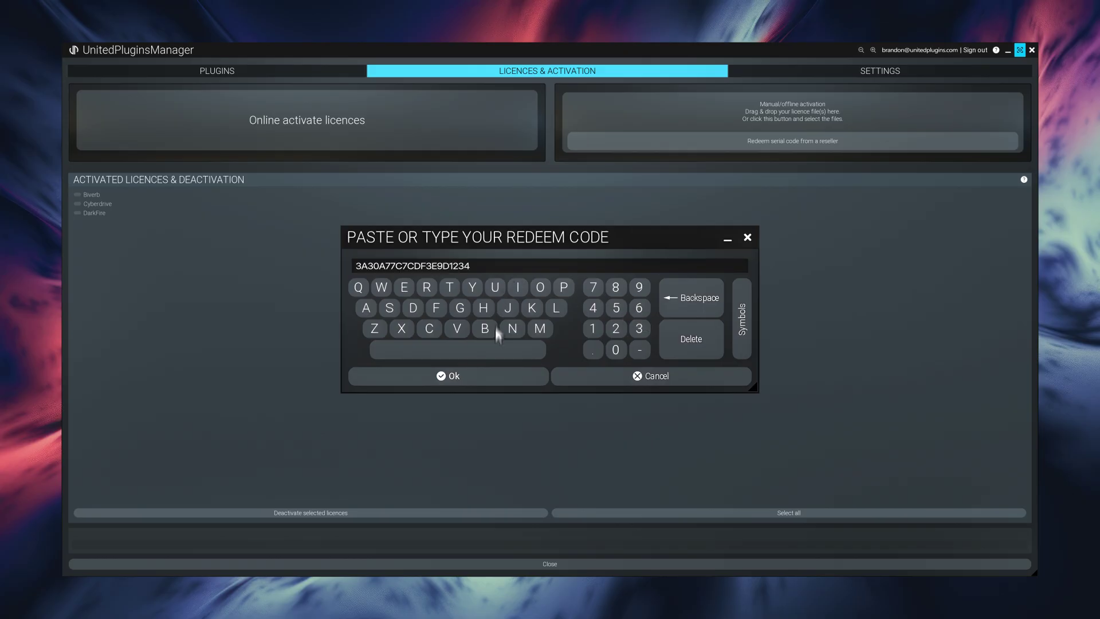
key(Return)
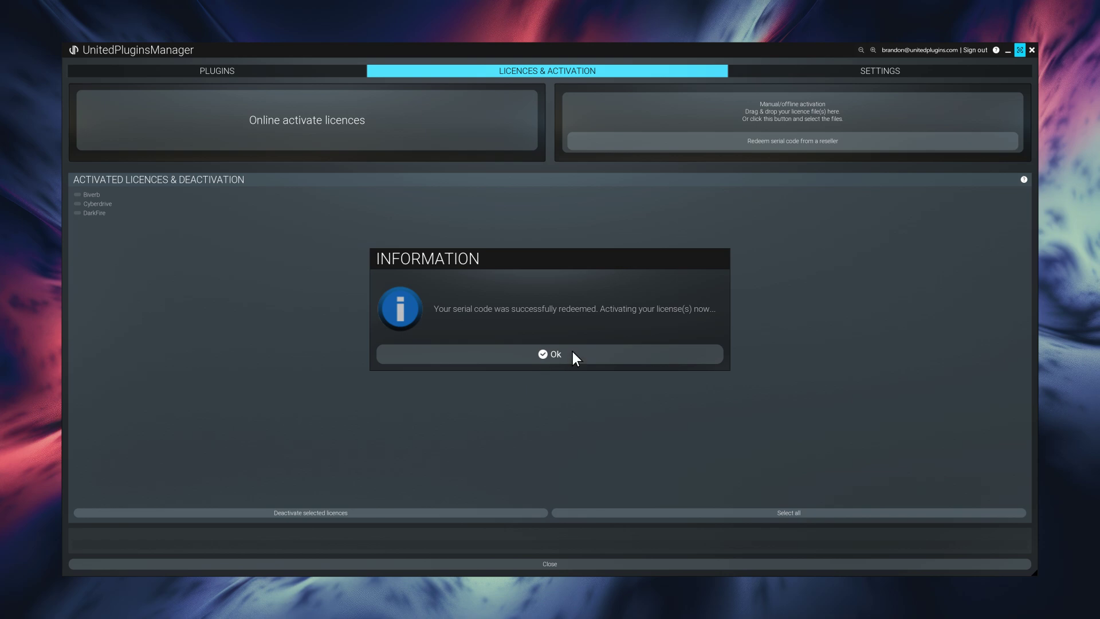
click(572, 353)
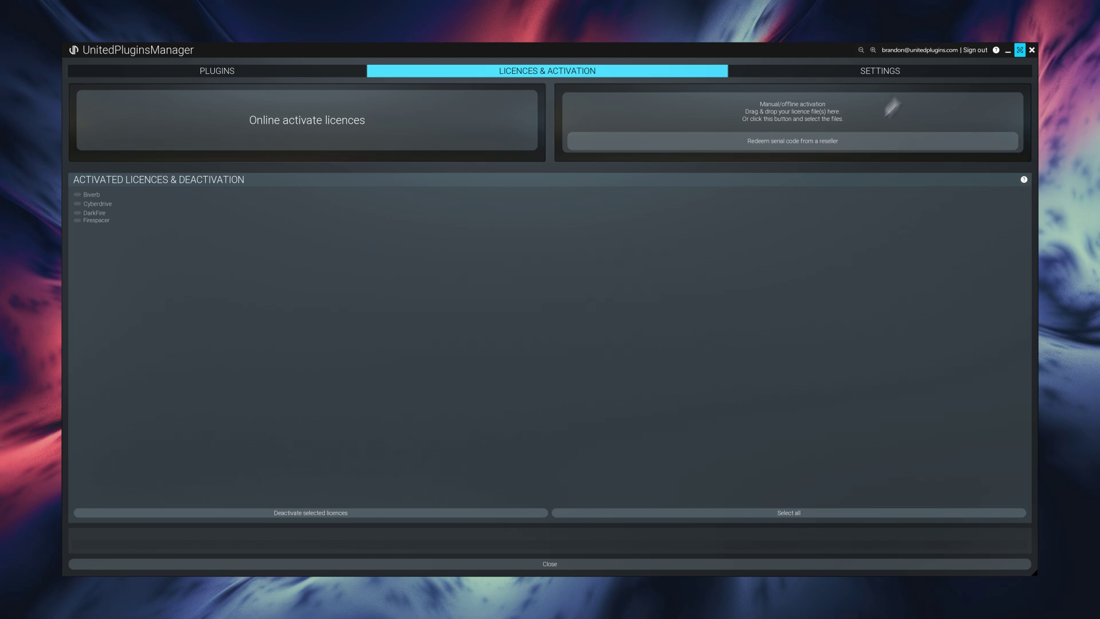
click(880, 71)
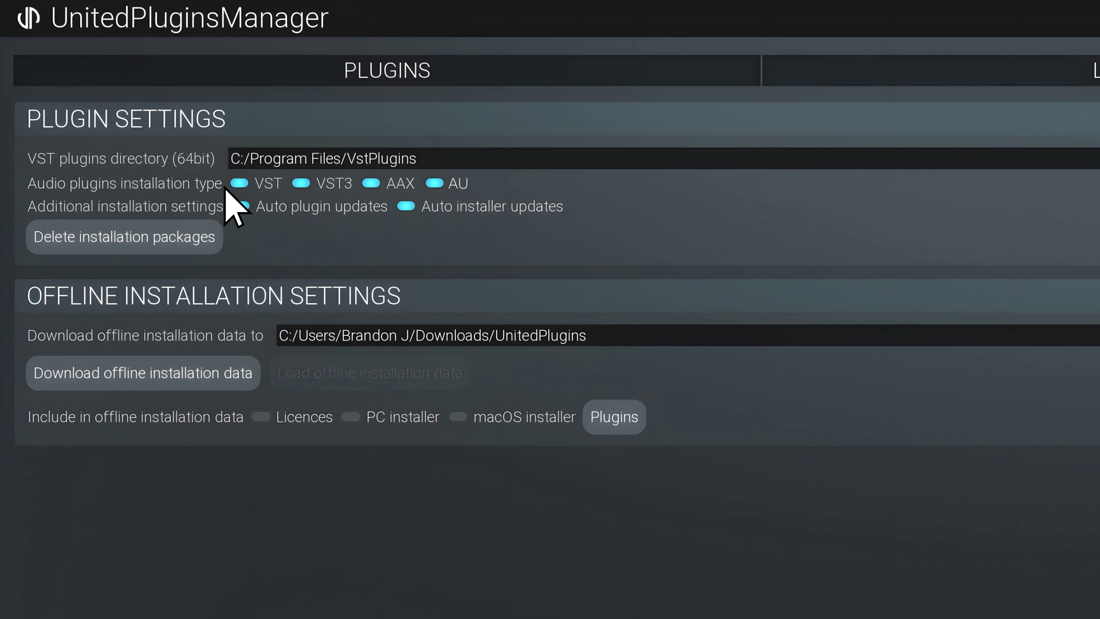
Step: Toggle AAX and AU installation off and on, and include licences in offline data
click(371, 183)
click(435, 184)
click(261, 418)
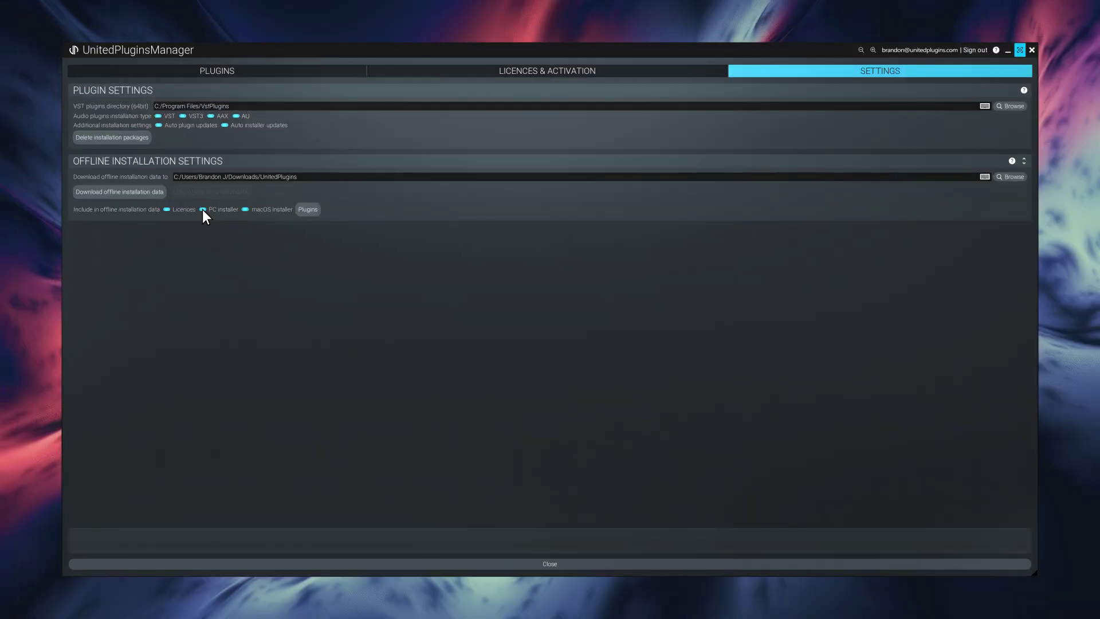
Step: View help for plugin and offline installation settings, then open the download-path keyboard
click(1024, 89)
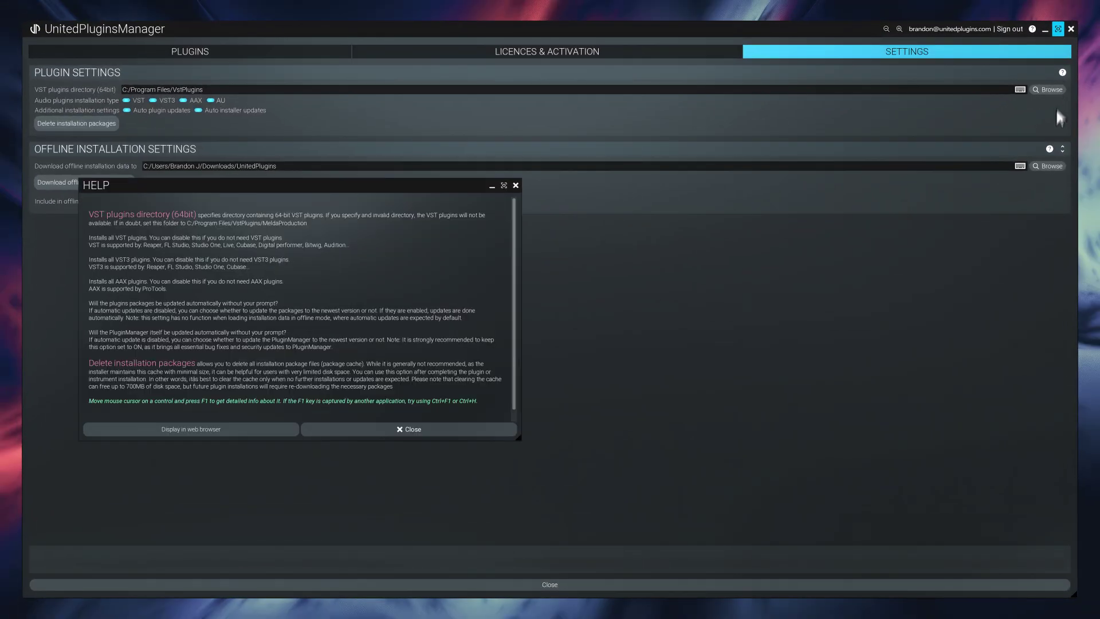
click(1050, 149)
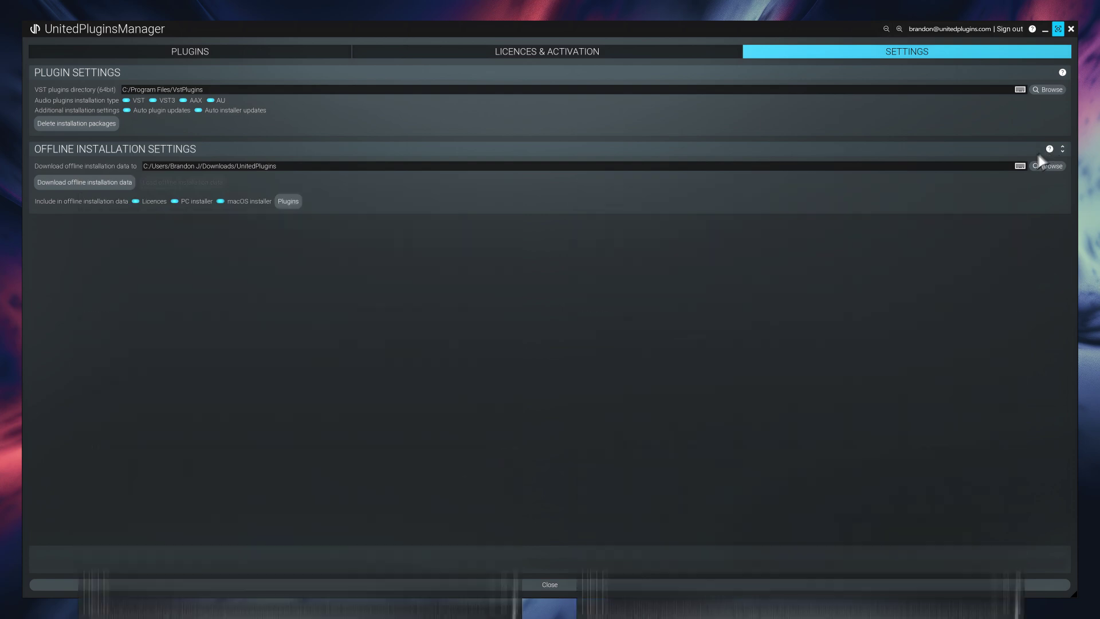
click(1019, 166)
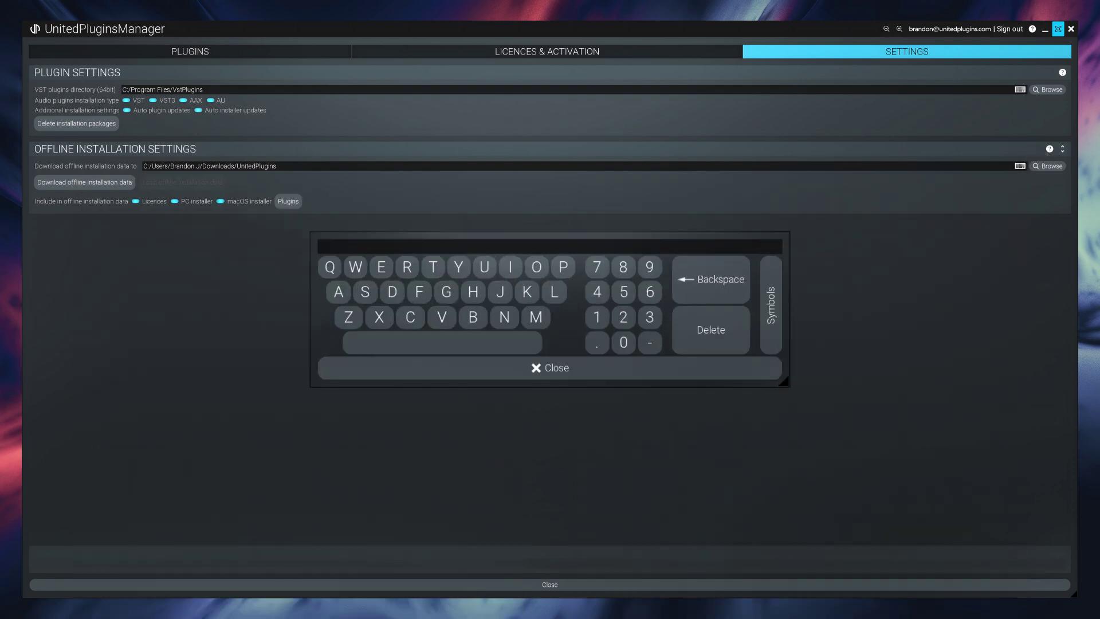